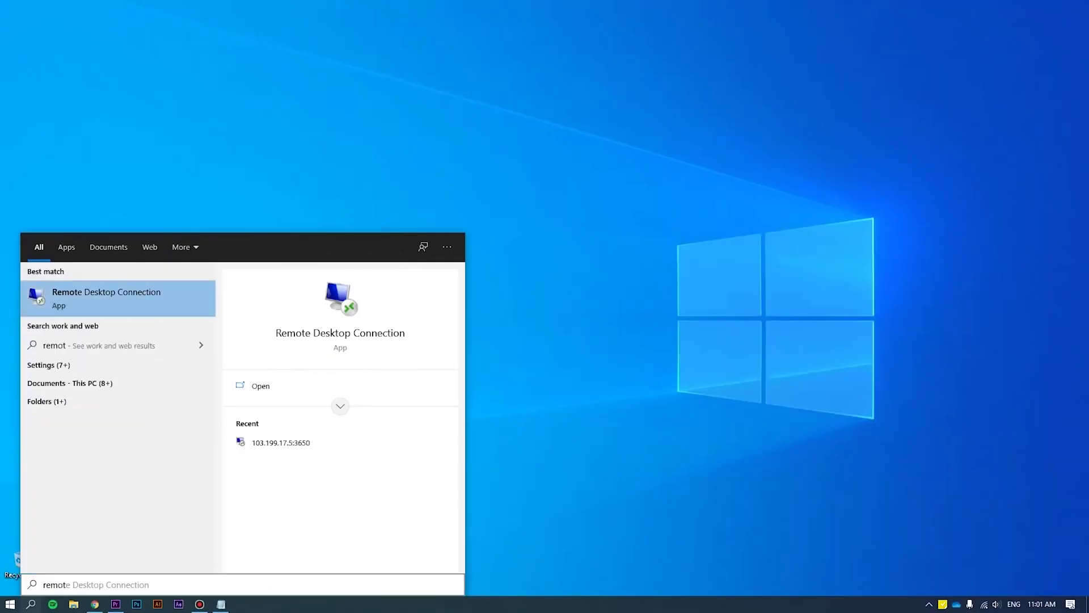
Step: Connect to the VPS as Administrator with the password, accepting the certificate warning
key("Return")
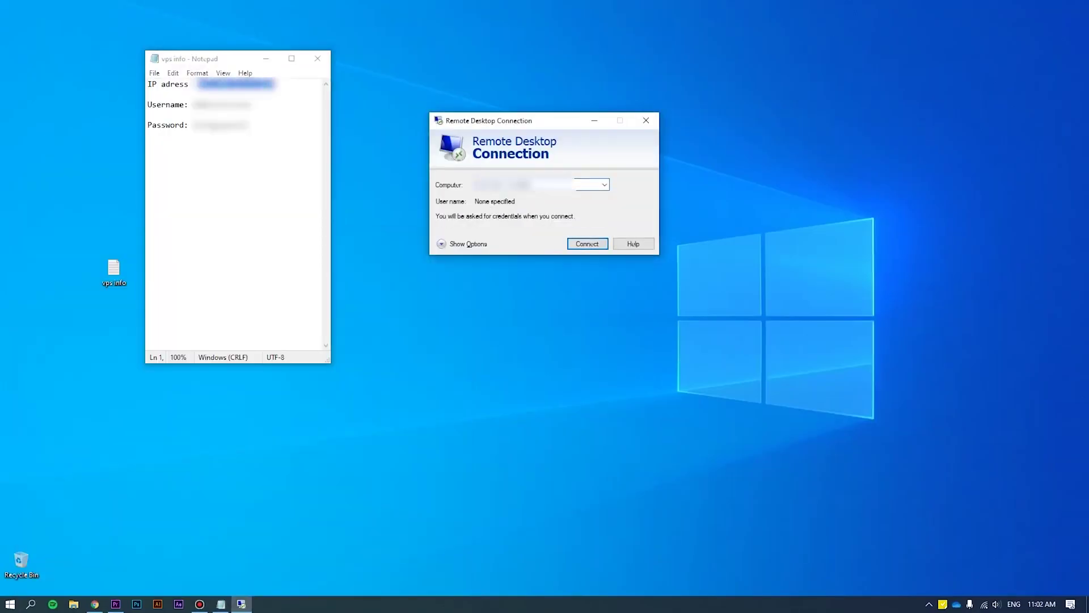
key("Return")
type("Administrator")
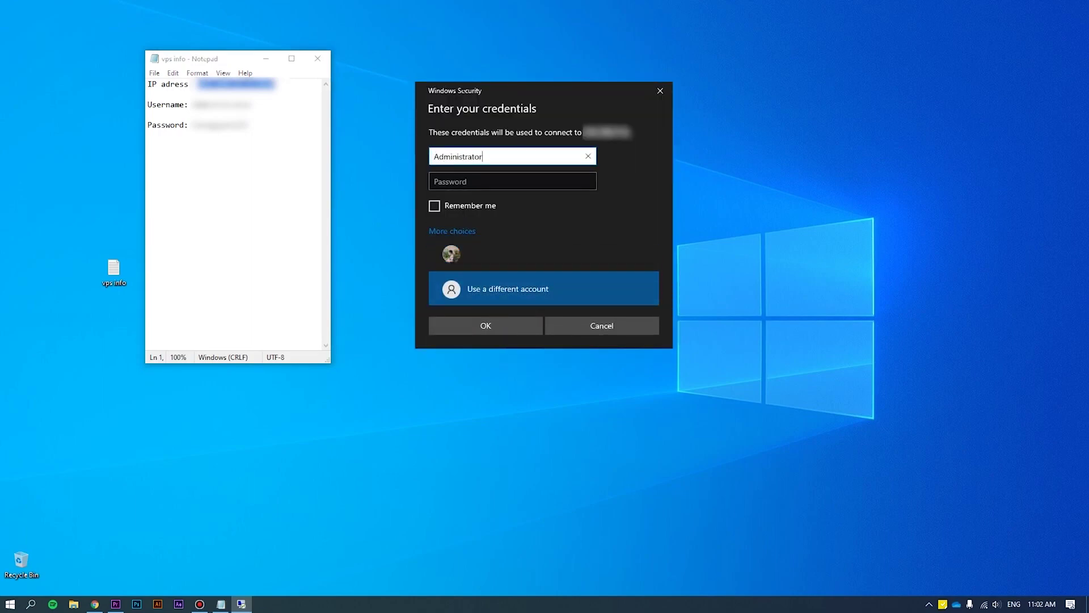
key("Tab")
type("*****")
key("Return")
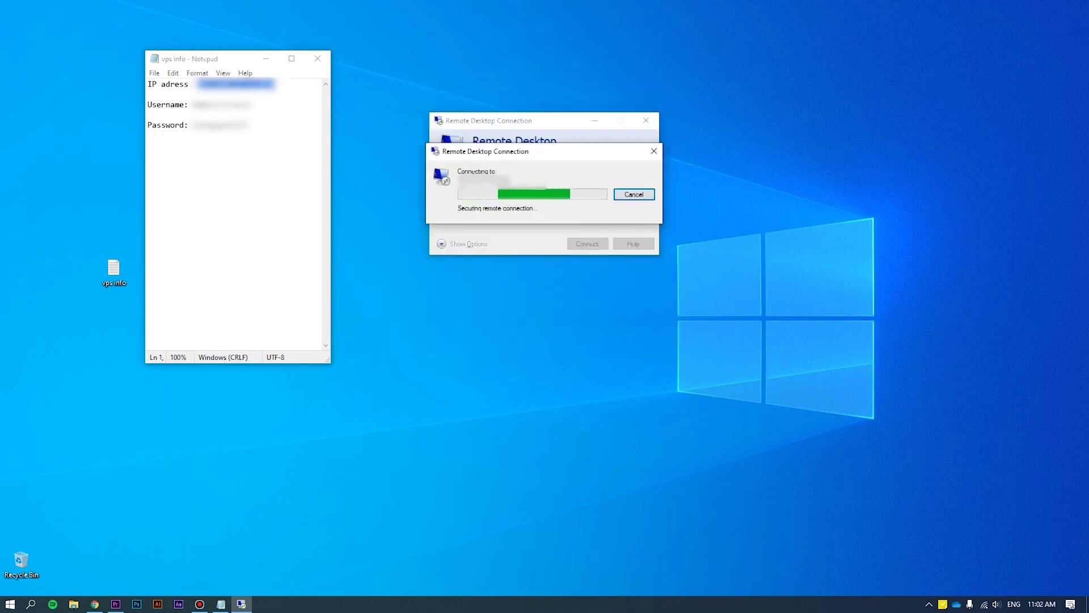
key("Return")
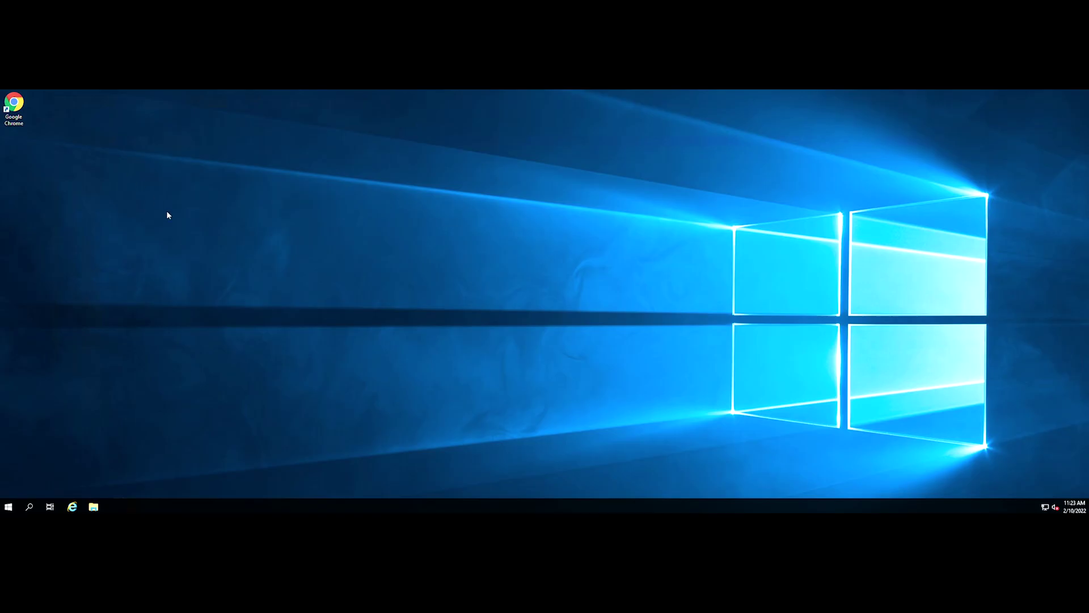
Step: Launch regedit and browse to HKLM\SYSTEM\CurrentControlSet\Services\Tcpip6\Parameters
left_click(40, 505)
type("r")
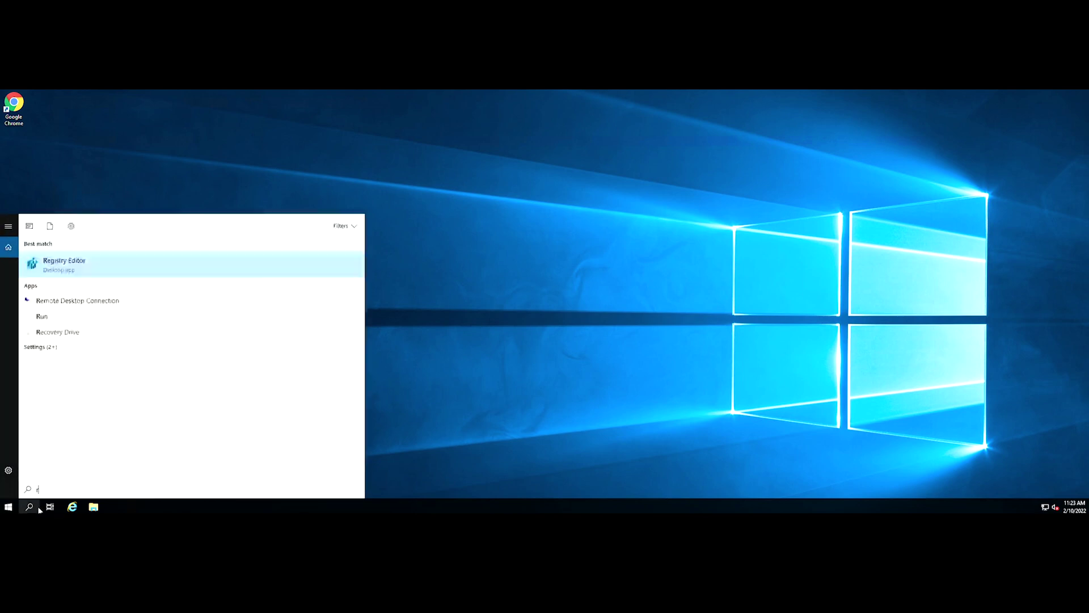
type("egis")
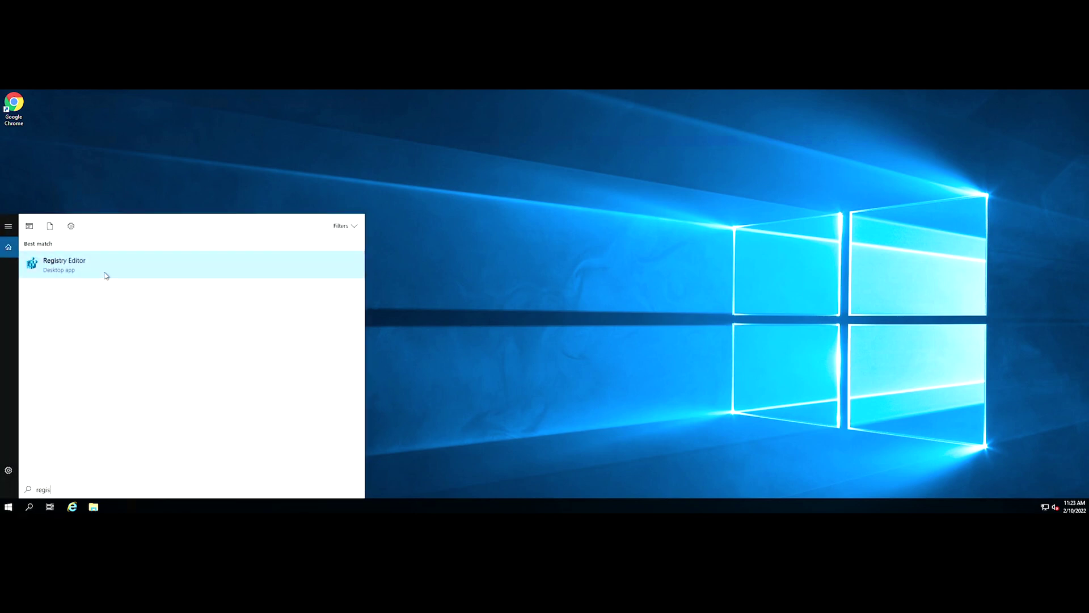
left_click(107, 269)
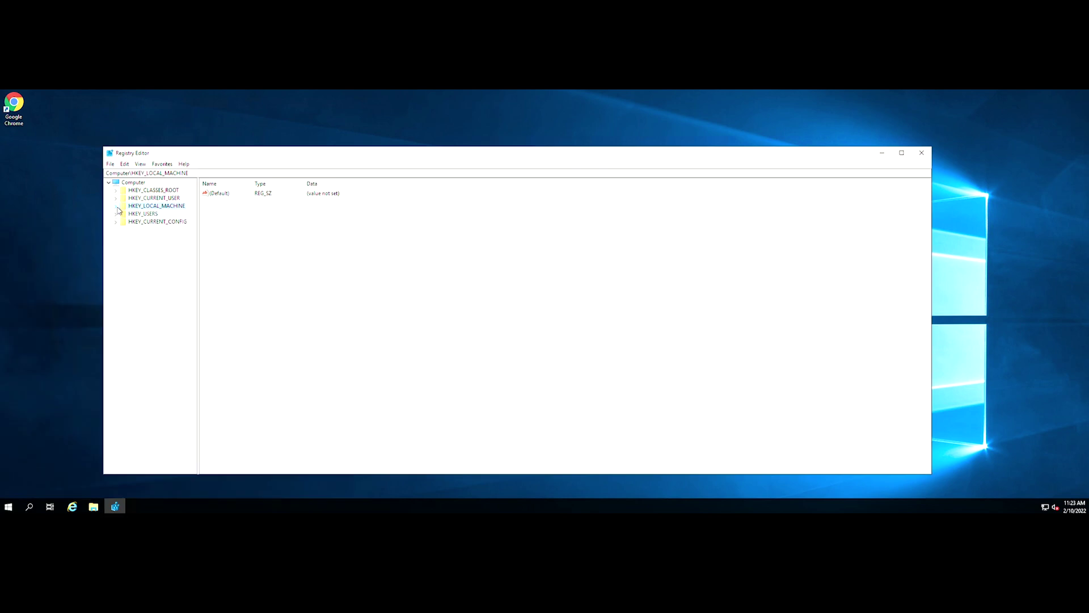
left_click(116, 207)
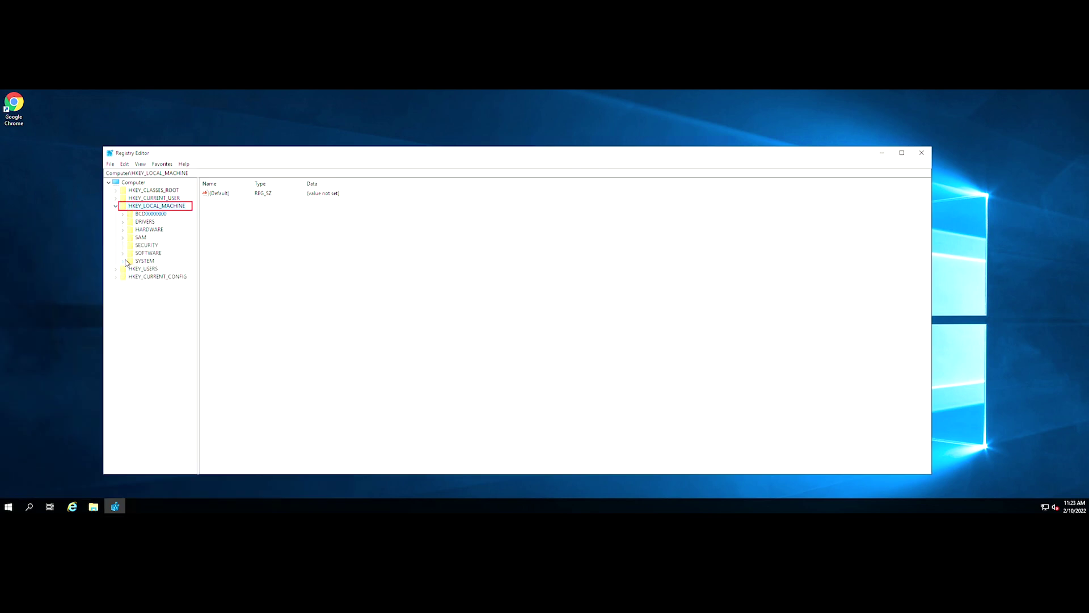
left_click(124, 262)
left_click(131, 293)
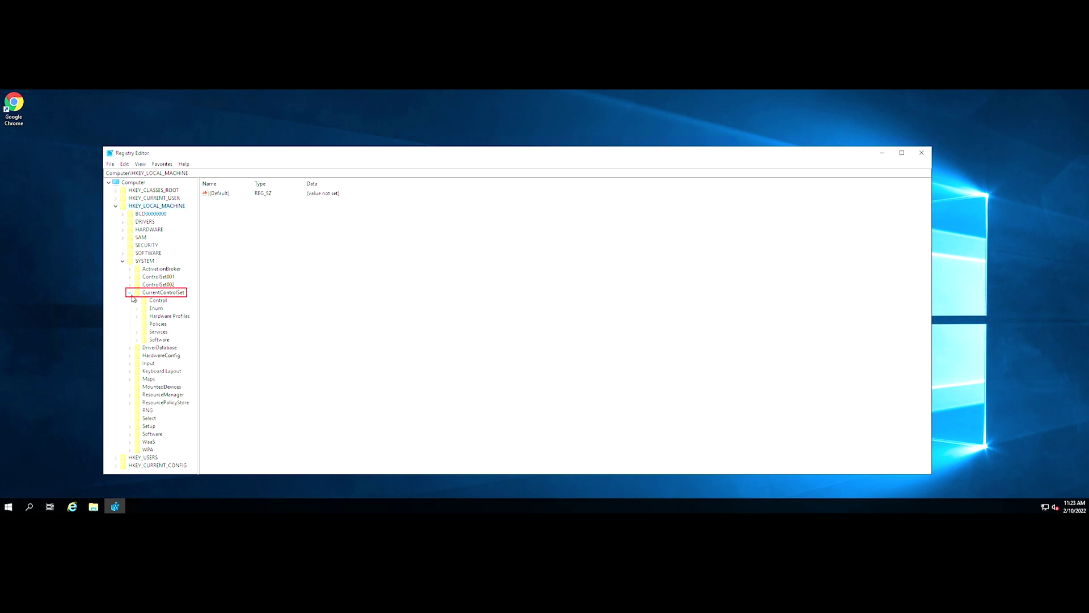
left_click(139, 332)
scroll(171, 340, "down", 15)
scroll(170, 341, "down", 15)
scroll(173, 343, "down", 15)
left_click(144, 270)
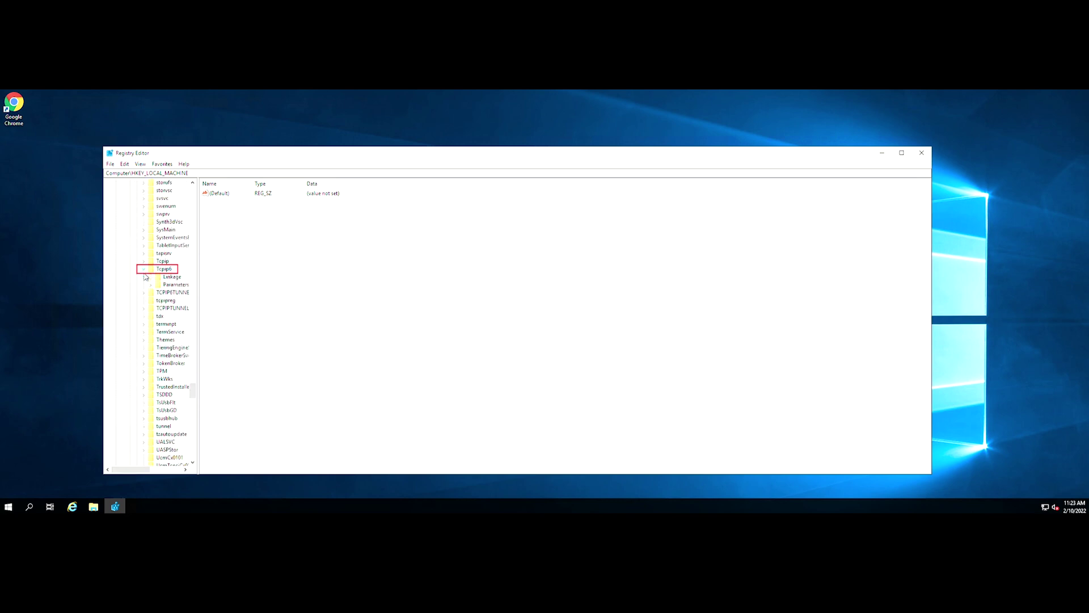
left_click(166, 286)
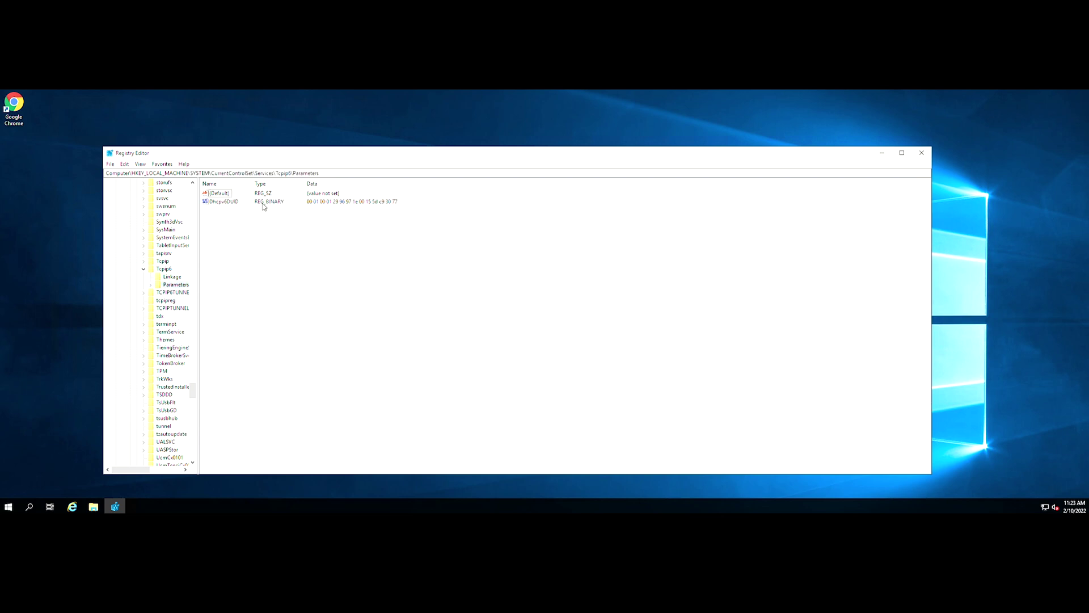
mouse_move(282, 208)
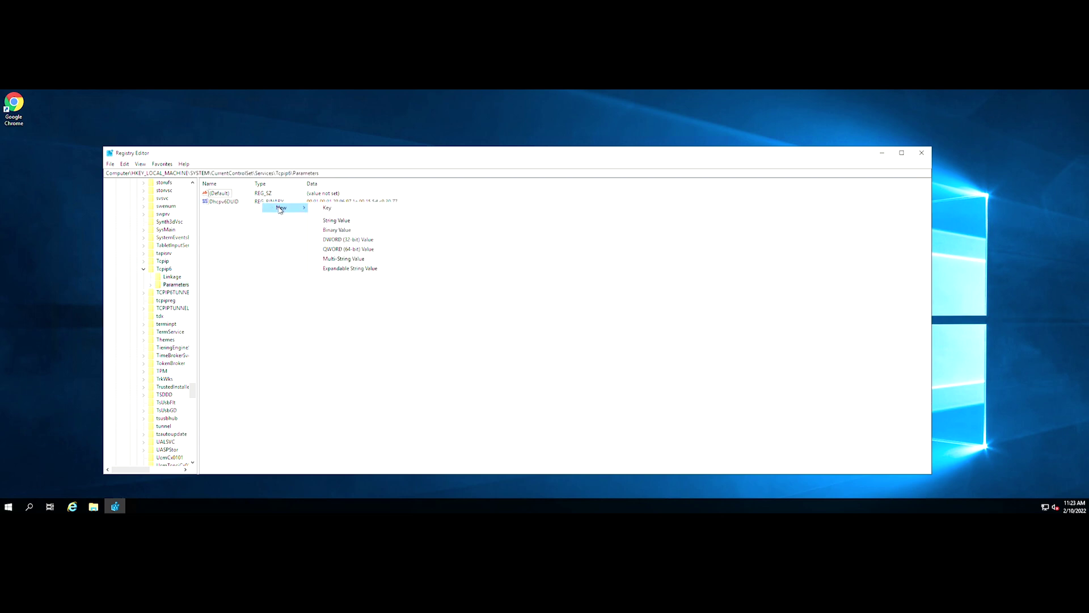
Step: Create a DWORD (32-bit) value named DisabledComponents in the Parameters key
left_click(350, 245)
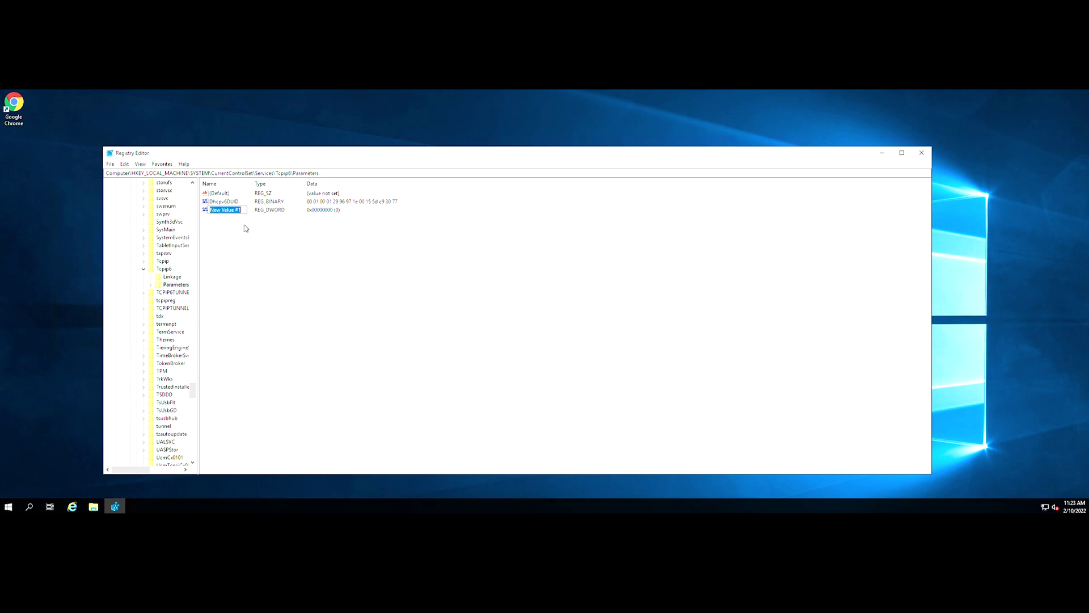
type("DisabledComponents")
key("Return")
right_click(247, 212)
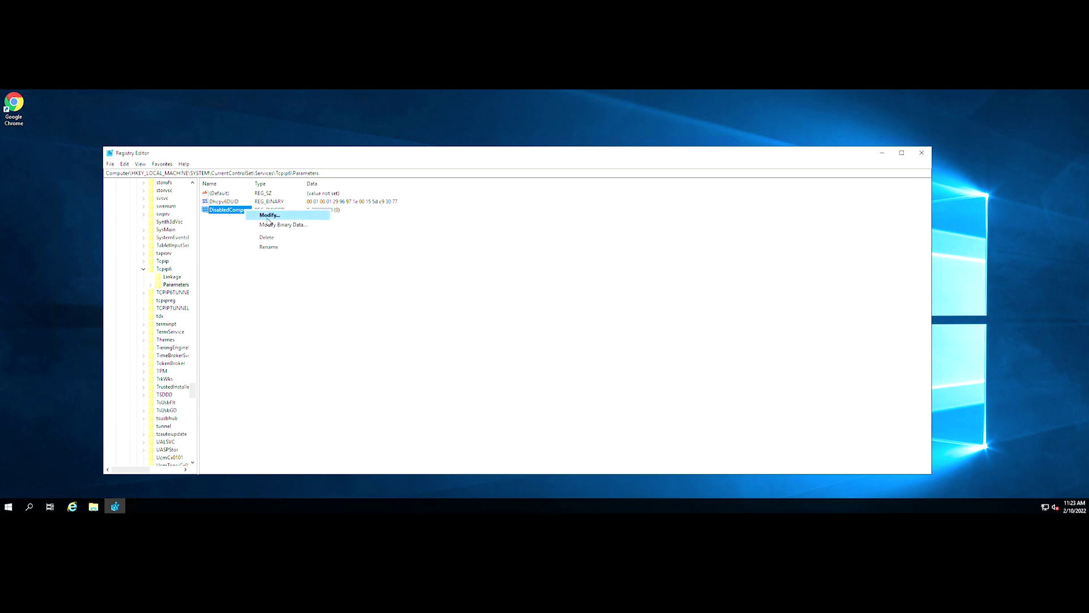
Step: Change the DisabledComponents data to hexadecimal ff (255)
left_click(269, 216)
type("FF")
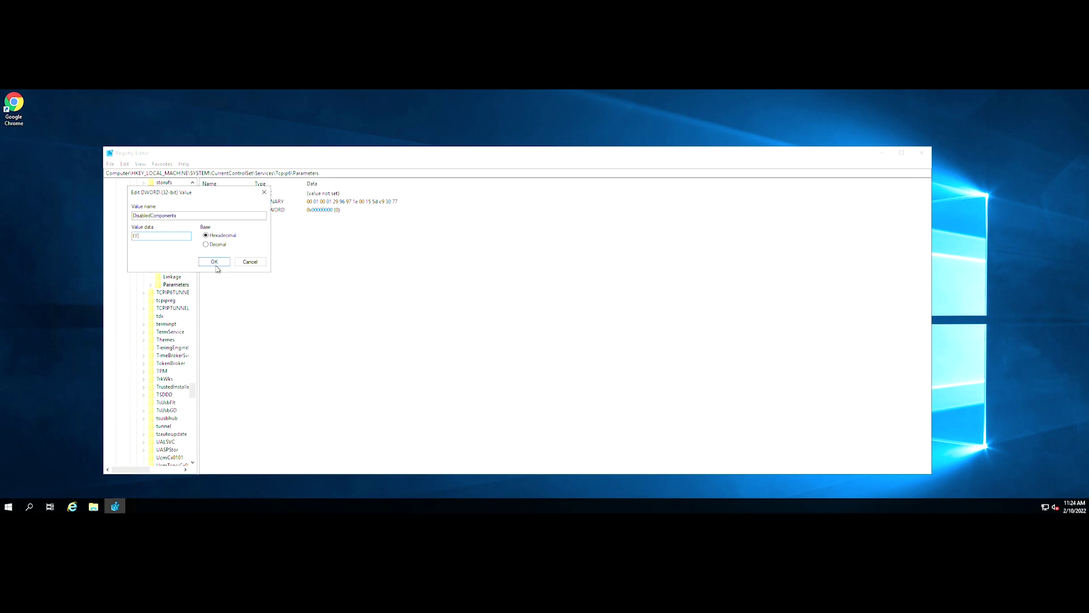
left_click(215, 264)
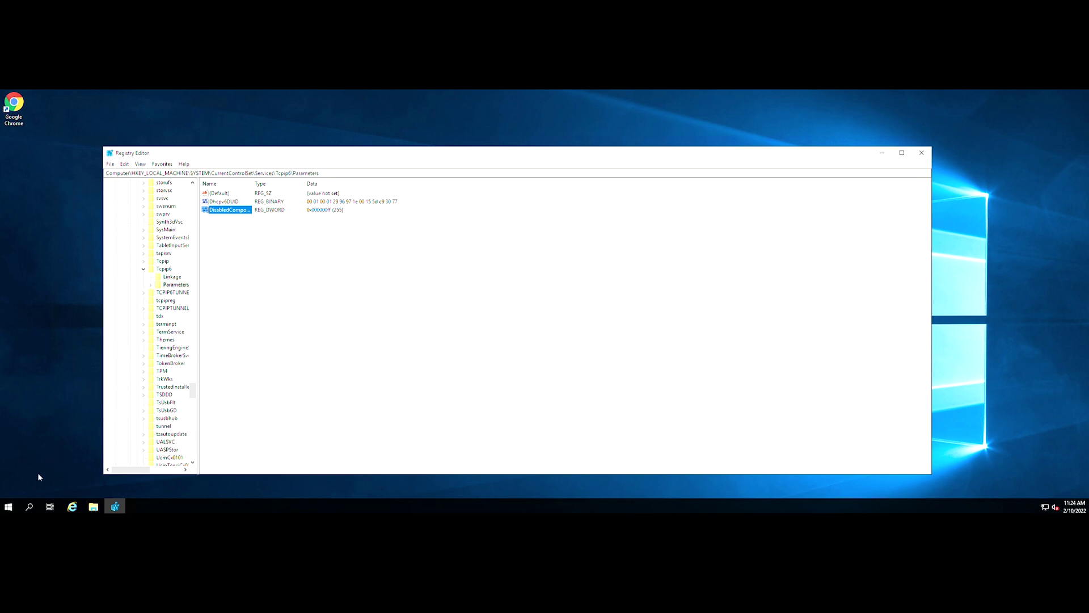
left_click(9, 508)
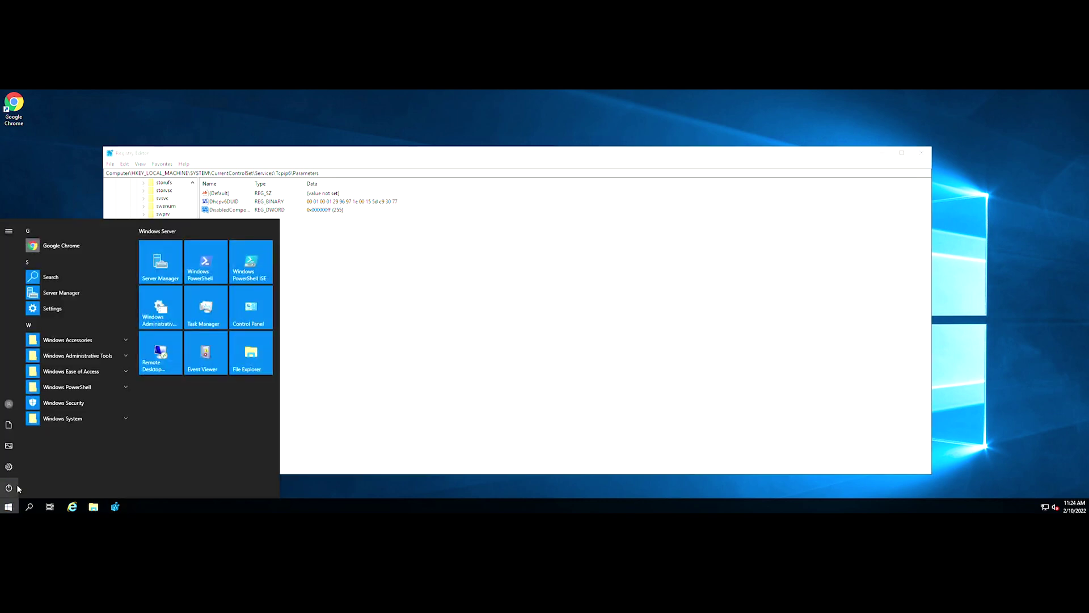
Step: Choose Restart from the Start menu power options
left_click(9, 487)
left_click(30, 467)
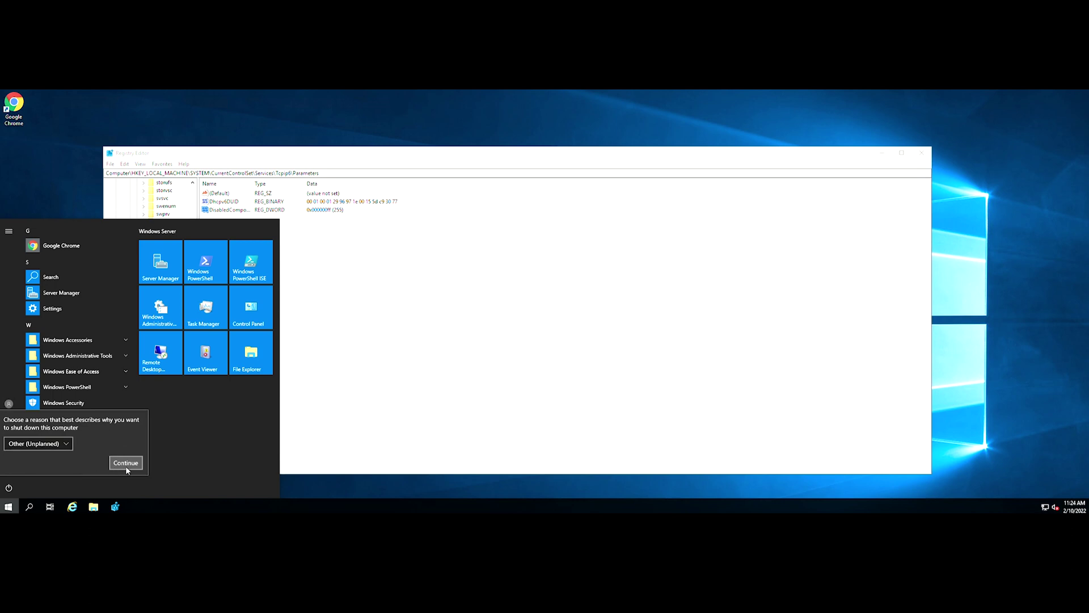